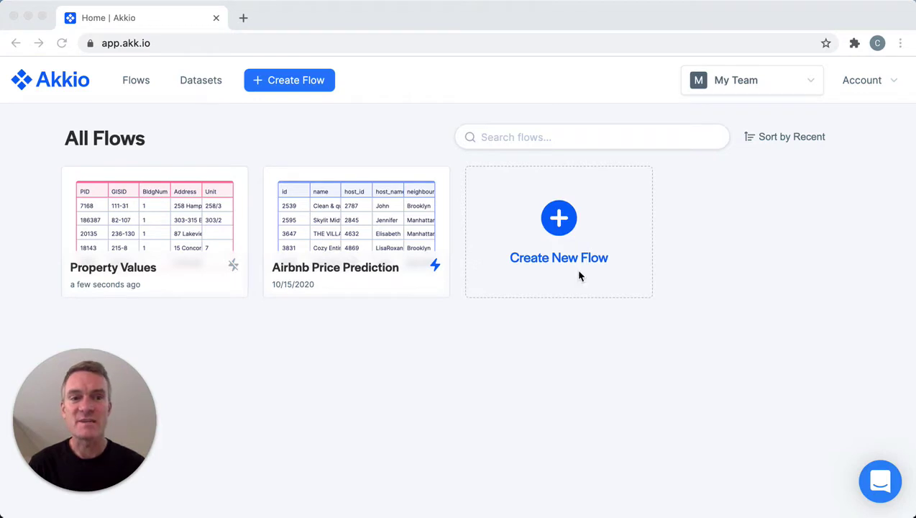
Step: Create a new flow and rename it 'Employee Retention'
{"action": "left_click", "coordinate": [547, 228]}
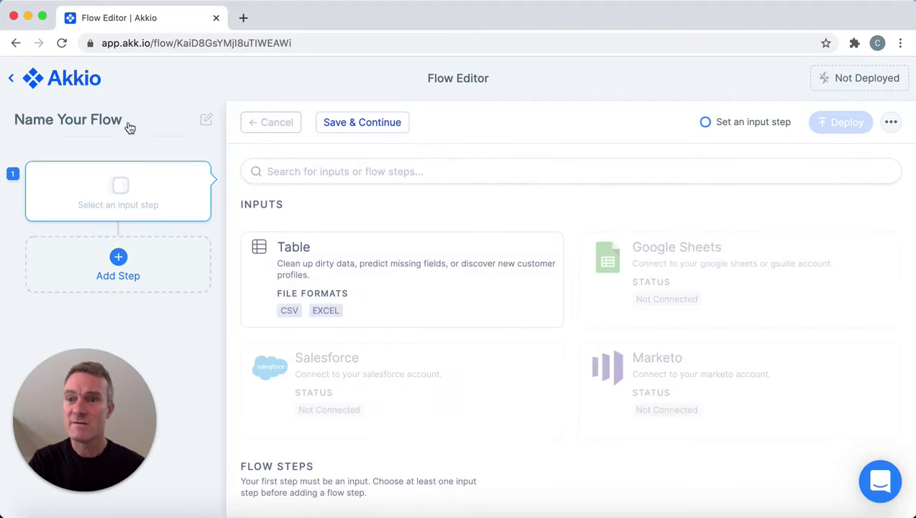
{"action": "left_click_drag", "start_coordinate": [129, 127], "coordinate": [13, 124]}
{"action": "type", "text": "Em"}
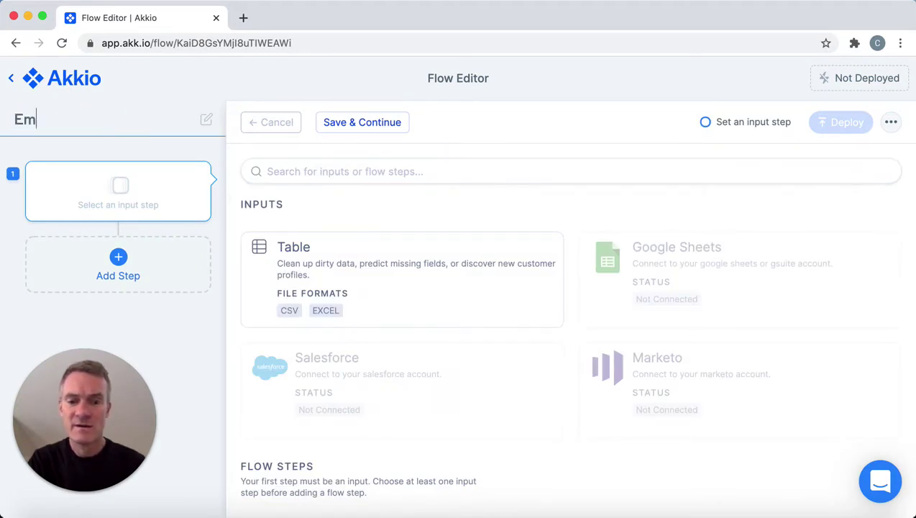
{"action": "type", "text": "ployee"}
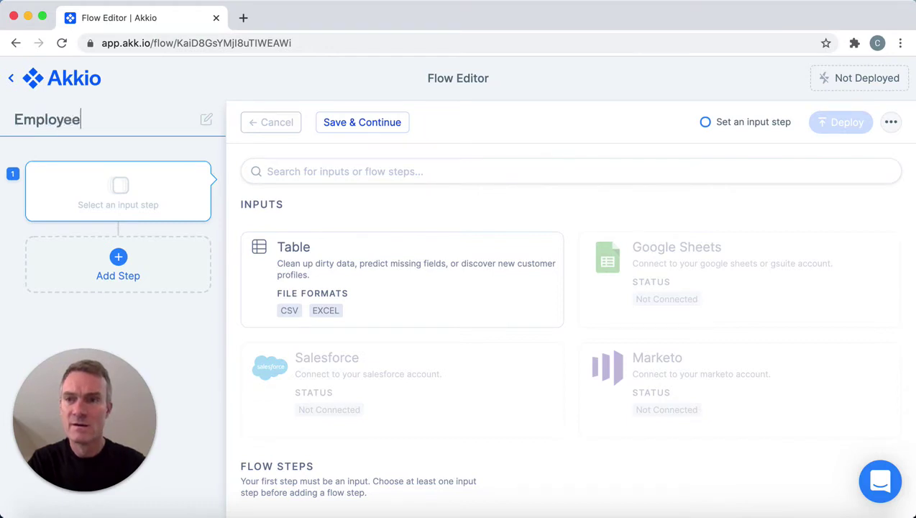
{"action": "type", "text": " Retention"}
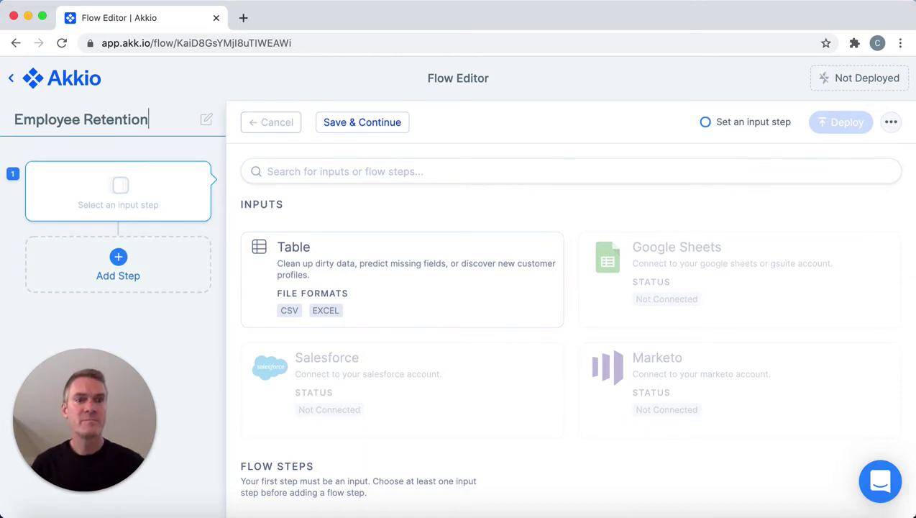
Step: Set HR-Employee-Attrition.csv as the flow's table input and add an empty second step
{"action": "left_click", "coordinate": [324, 265]}
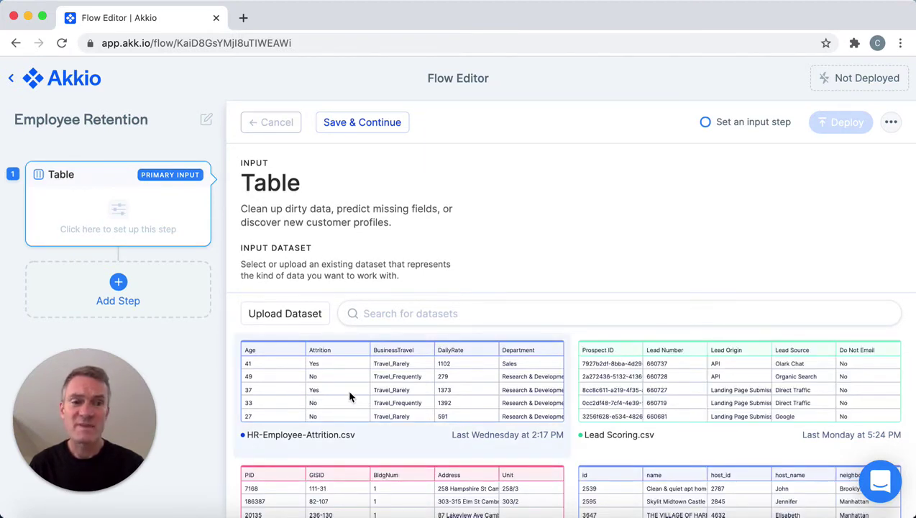
{"action": "left_click", "coordinate": [351, 396]}
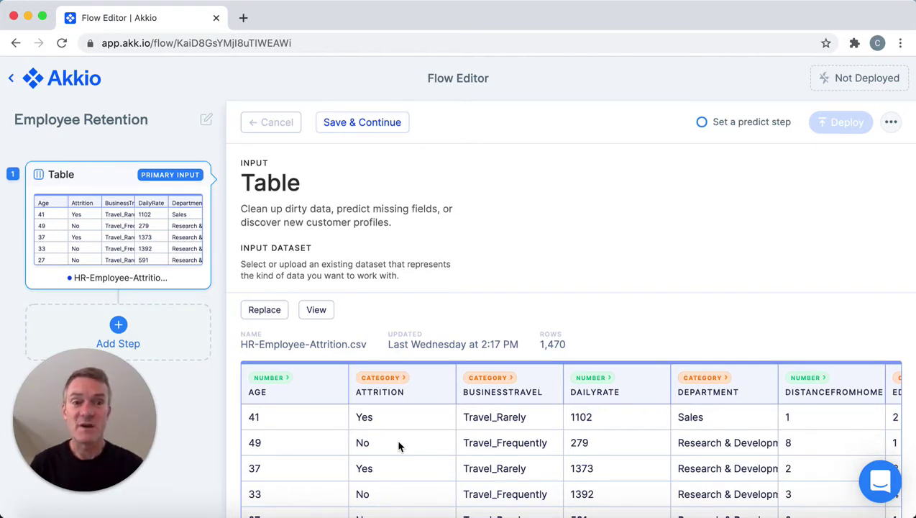
{"action": "left_click", "coordinate": [175, 335]}
{"action": "scroll", "coordinate": [440, 431], "scroll_direction": "down", "scroll_amount": 3}
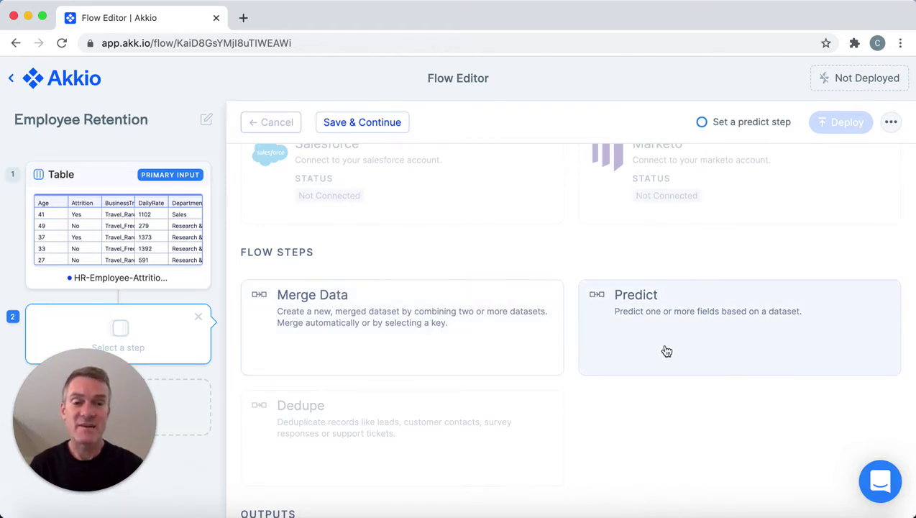
Step: Make the second step a Predict step targeting Attrition, training an 89.14% accurate model
{"action": "left_click", "coordinate": [667, 351]}
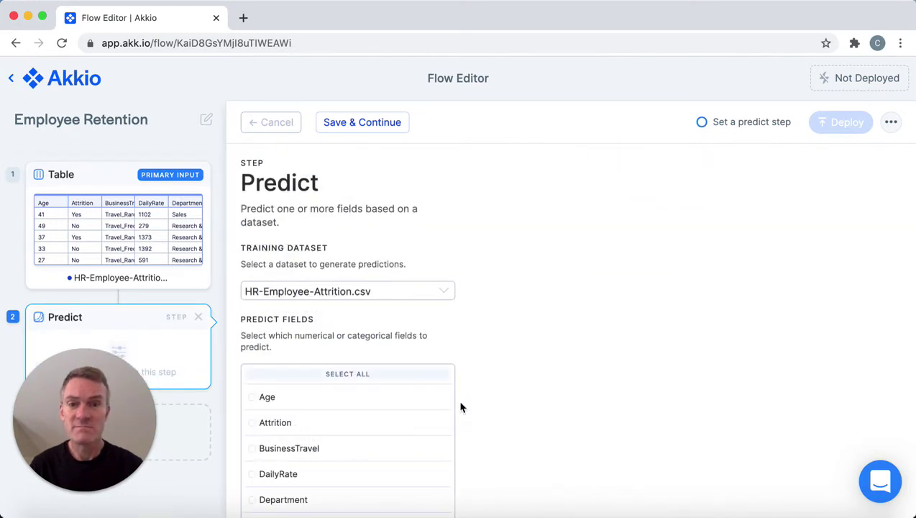
{"action": "scroll", "coordinate": [462, 408], "scroll_direction": "down", "scroll_amount": 3}
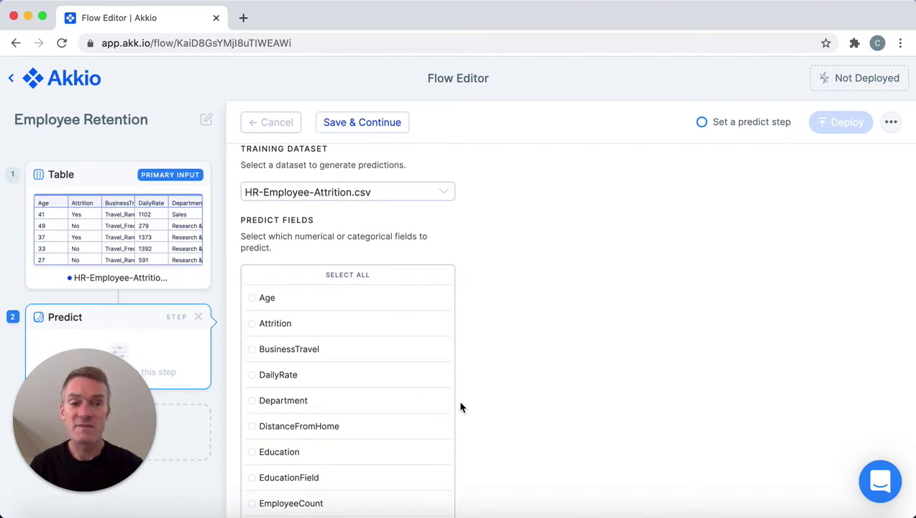
{"action": "left_click", "coordinate": [261, 328]}
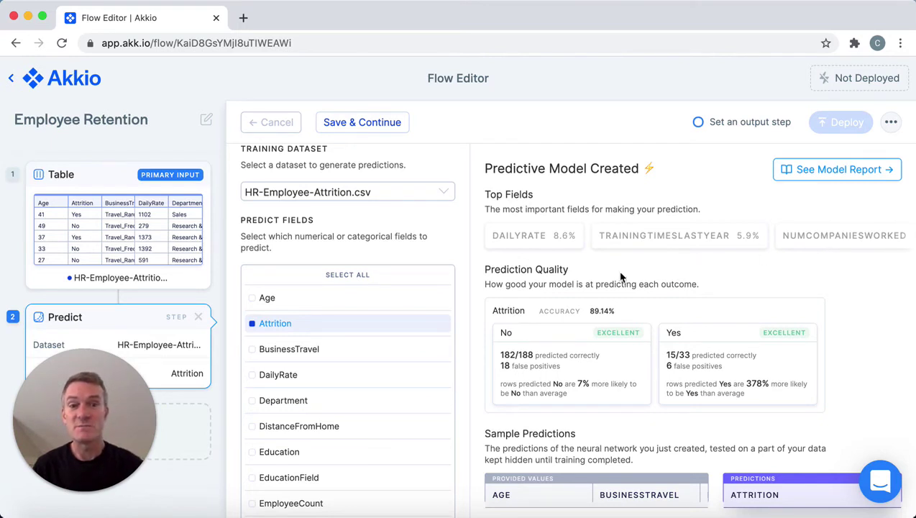
Step: Add a third step as a Web App output deploying the Attrition model
{"action": "left_click", "coordinate": [197, 434]}
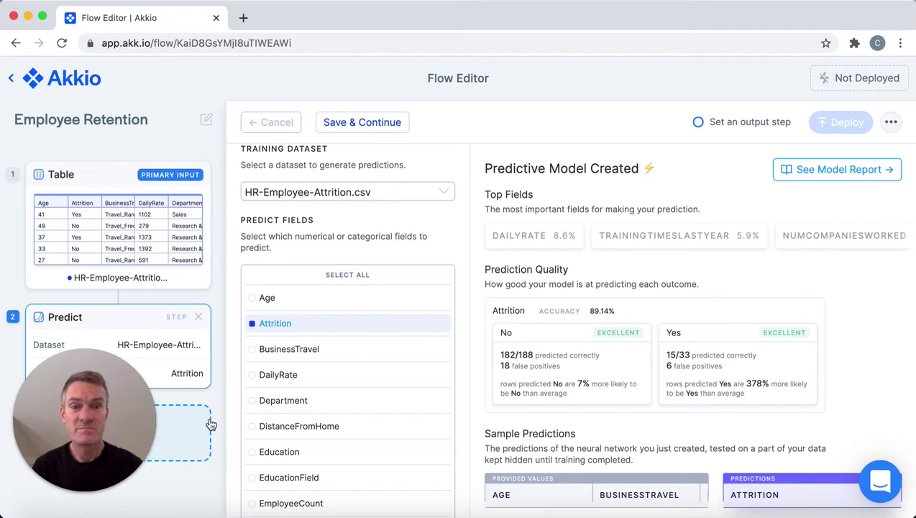
{"action": "scroll", "coordinate": [510, 423], "scroll_direction": "down", "scroll_amount": 5}
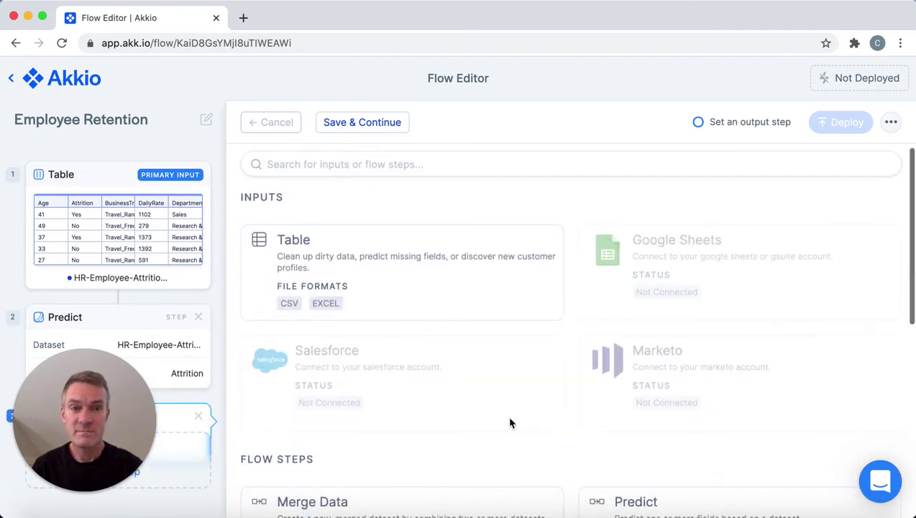
{"action": "scroll", "coordinate": [510, 423], "scroll_direction": "down", "scroll_amount": 6}
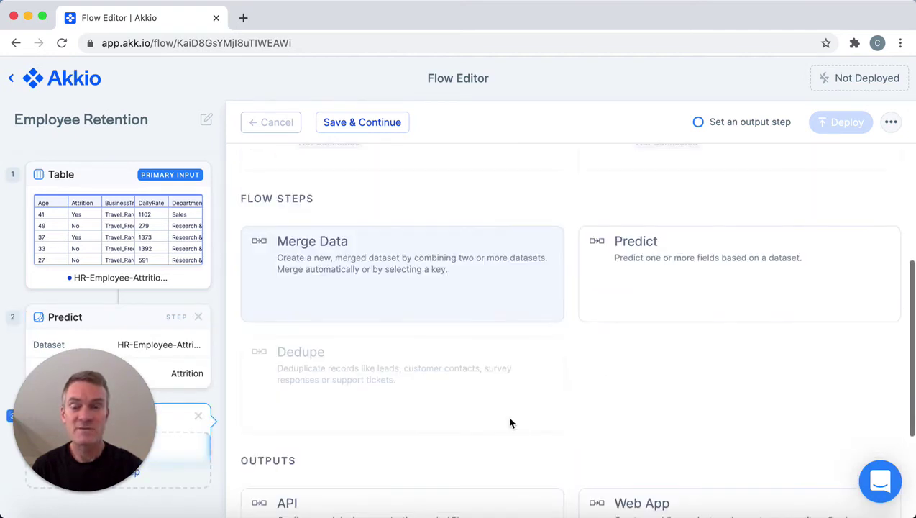
{"action": "scroll", "coordinate": [510, 424], "scroll_direction": "down", "scroll_amount": 3}
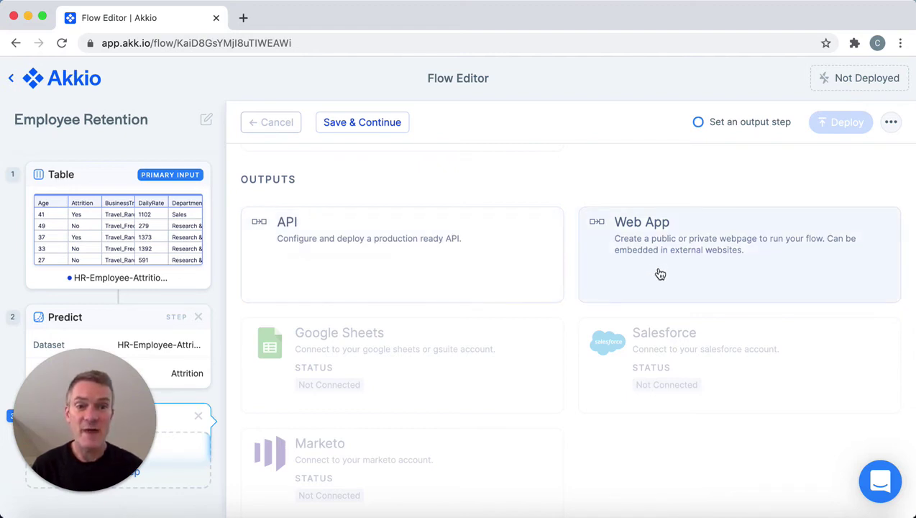
{"action": "left_click", "coordinate": [661, 274]}
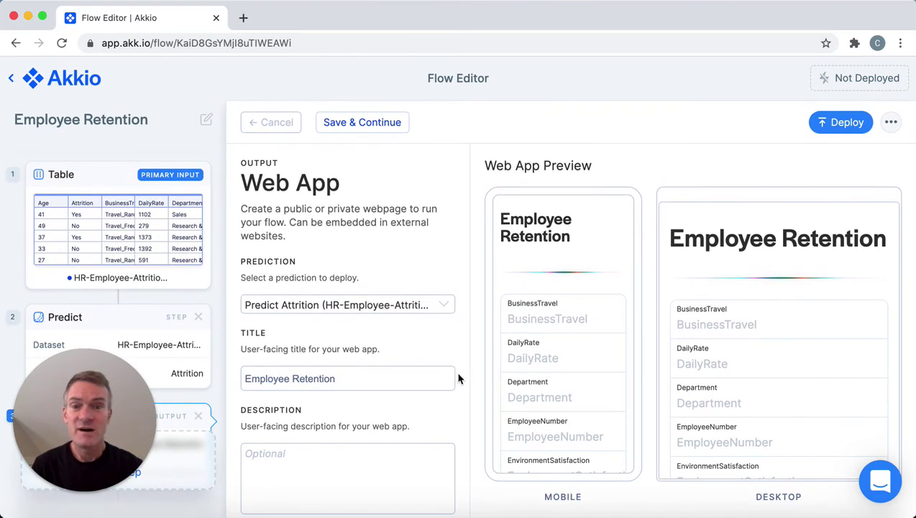
Step: Clear all web app fields, then keep only HourlyRate and TrainingTimesLastYear as inputs
{"action": "scroll", "coordinate": [459, 379], "scroll_direction": "down", "scroll_amount": 5}
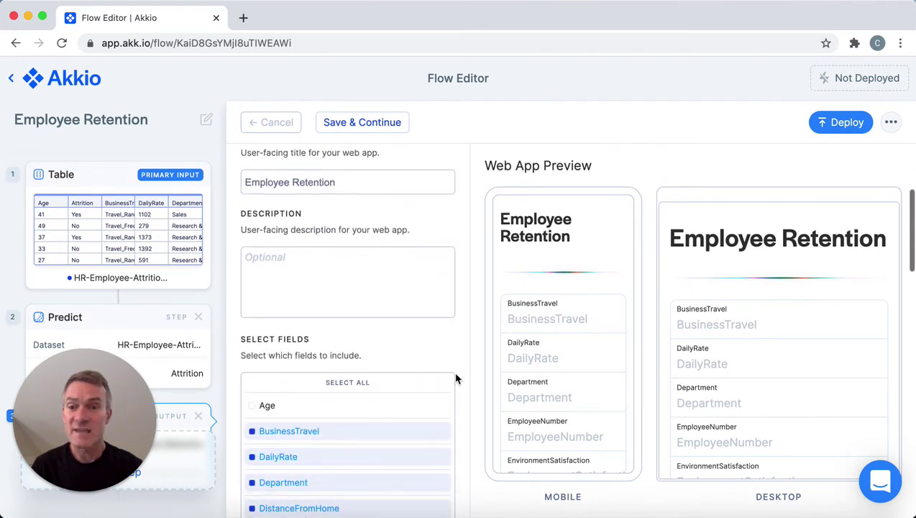
{"action": "scroll", "coordinate": [456, 377], "scroll_direction": "down", "scroll_amount": 3}
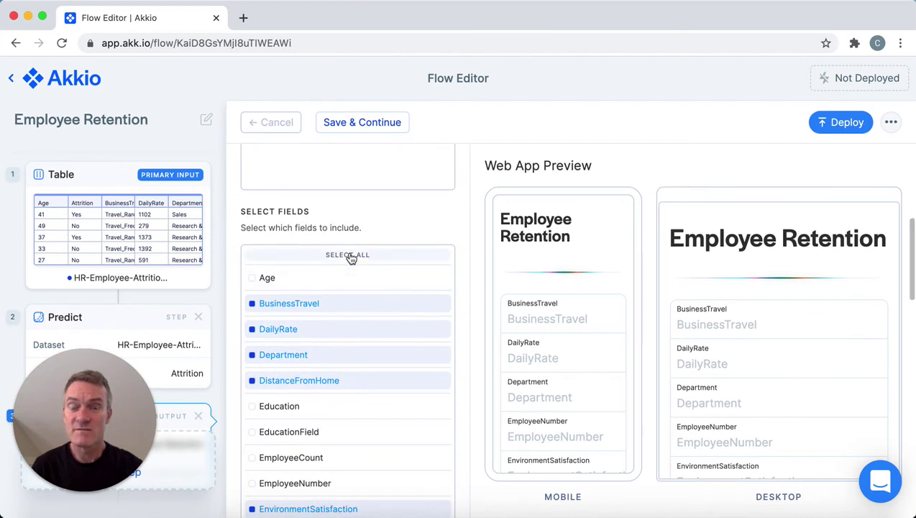
{"action": "left_click", "coordinate": [349, 255]}
{"action": "left_click", "coordinate": [351, 257]}
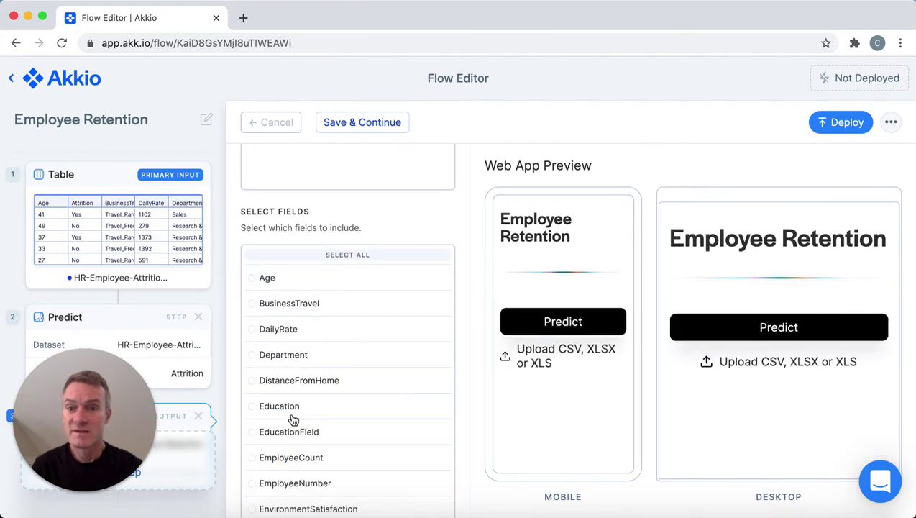
{"action": "scroll", "coordinate": [293, 421], "scroll_direction": "down", "scroll_amount": 2}
{"action": "scroll", "coordinate": [294, 421], "scroll_direction": "down", "scroll_amount": 2}
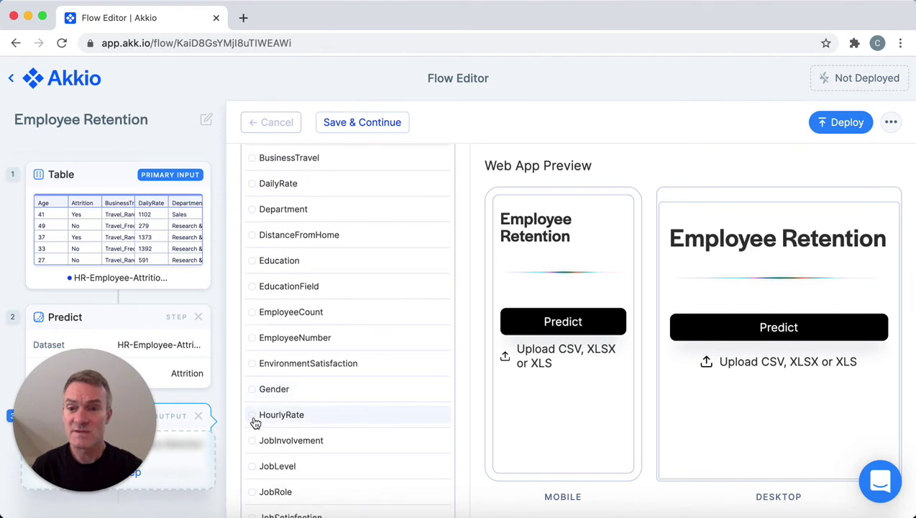
{"action": "left_click", "coordinate": [255, 423]}
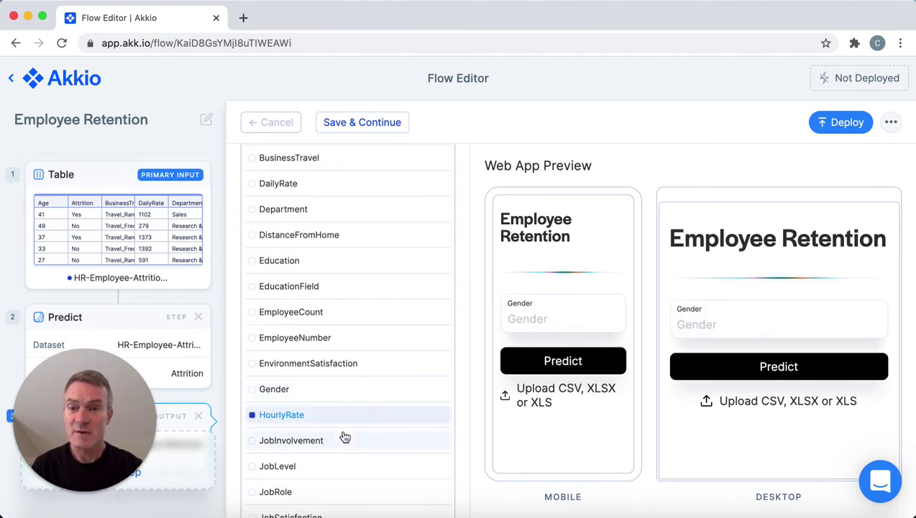
{"action": "scroll", "coordinate": [345, 437], "scroll_direction": "down", "scroll_amount": 10}
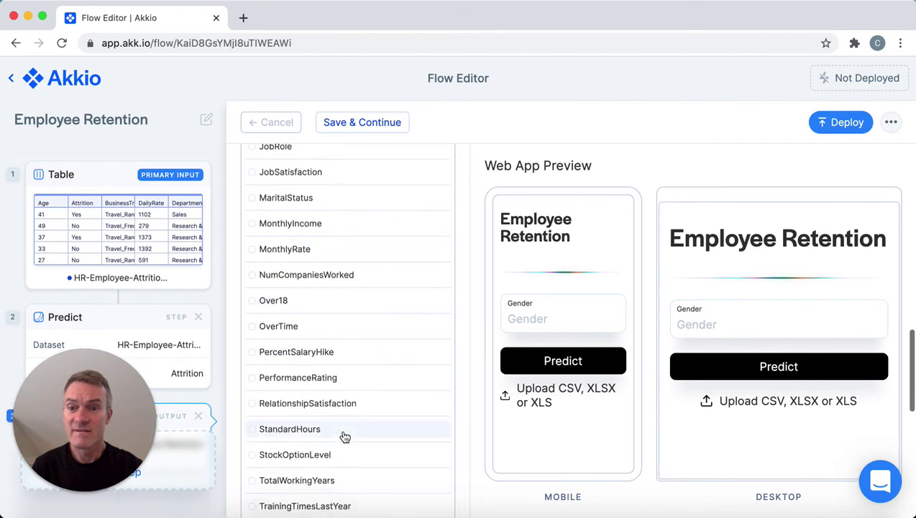
{"action": "scroll", "coordinate": [344, 437], "scroll_direction": "down", "scroll_amount": 5}
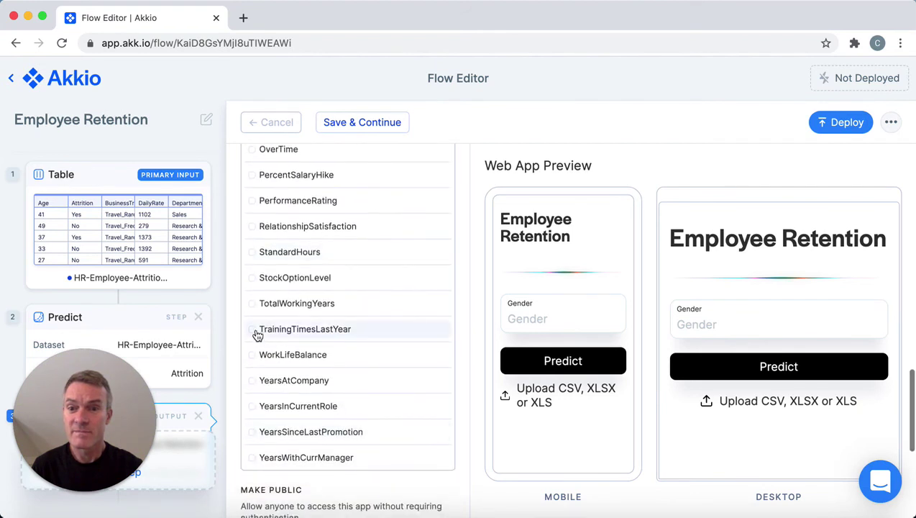
{"action": "left_click", "coordinate": [256, 333]}
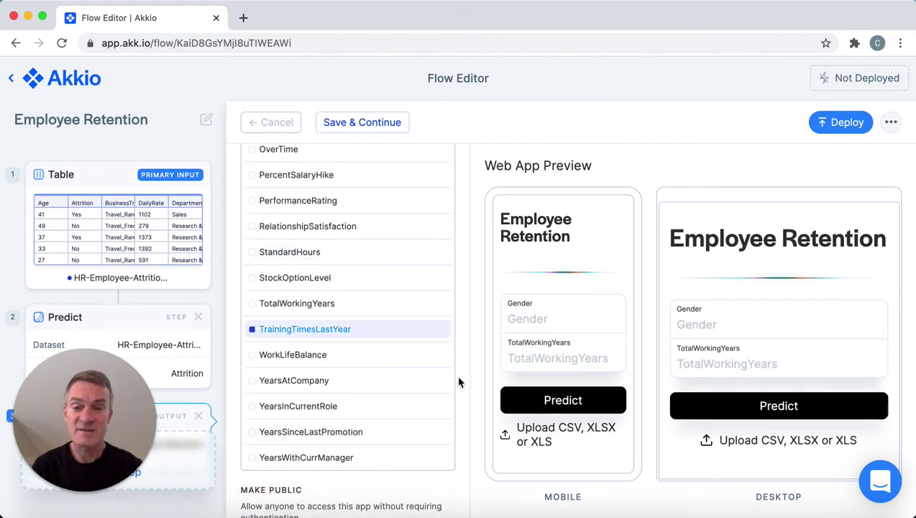
Step: Set Make Public to No so the app requires authentication
{"action": "scroll", "coordinate": [459, 383], "scroll_direction": "down", "scroll_amount": 4}
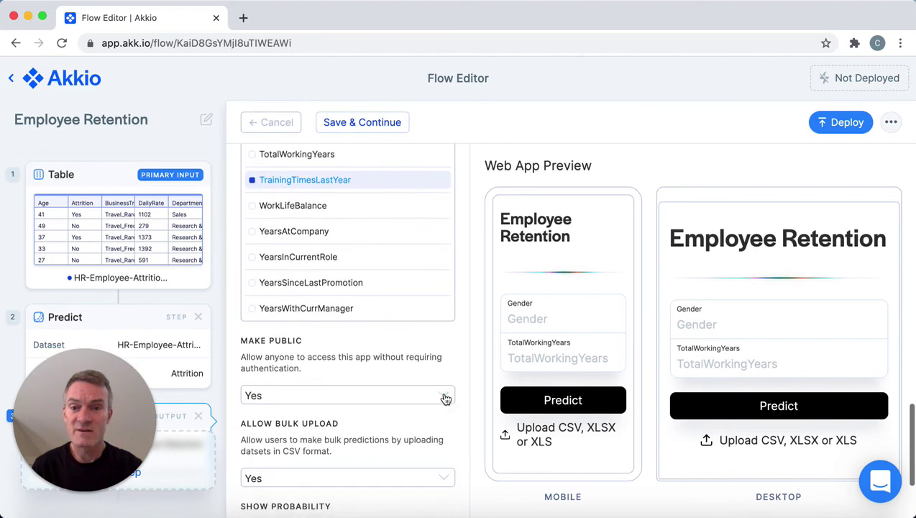
{"action": "left_click", "coordinate": [445, 397]}
{"action": "left_click", "coordinate": [441, 407]}
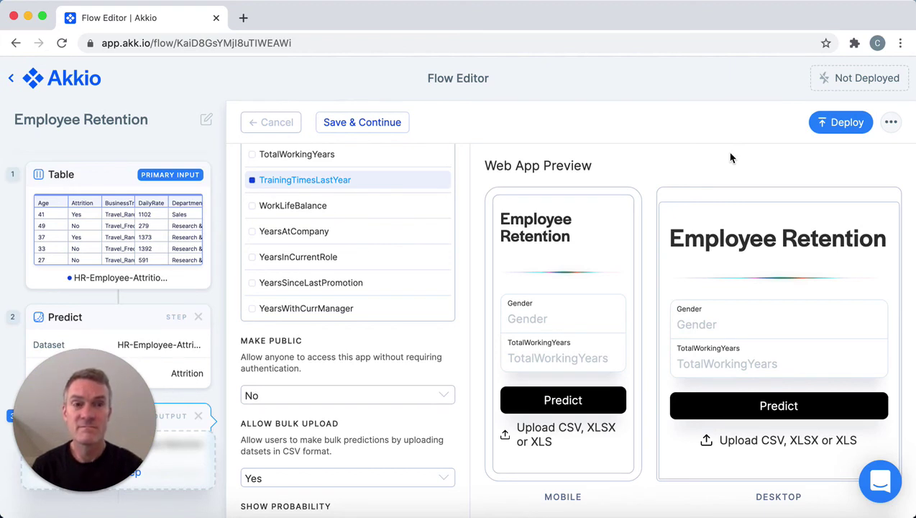
Step: Deploy the Employee Retention web app and open its live page
{"action": "left_click", "coordinate": [844, 124]}
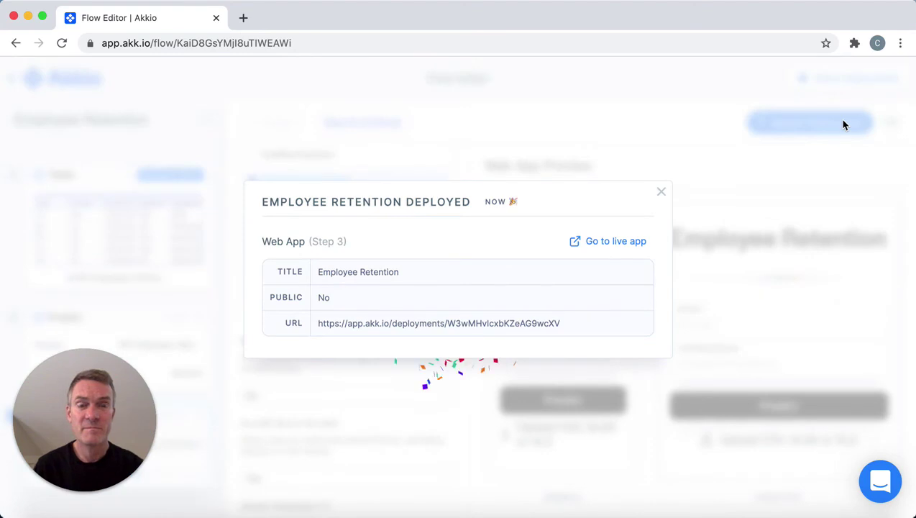
{"action": "left_click", "coordinate": [637, 247]}
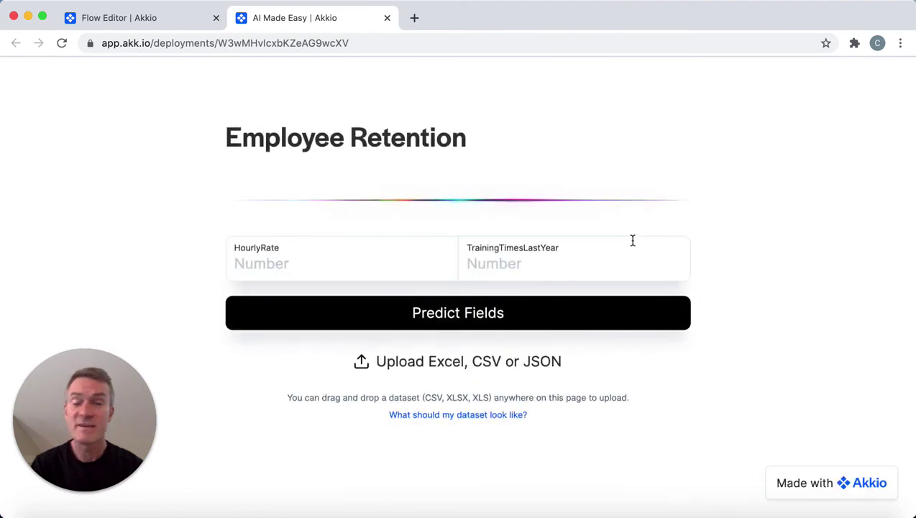
Step: Predict with HourlyRate 20 and TrainingTimesLastYear 8, getting Attrition No
{"action": "left_click", "coordinate": [396, 262]}
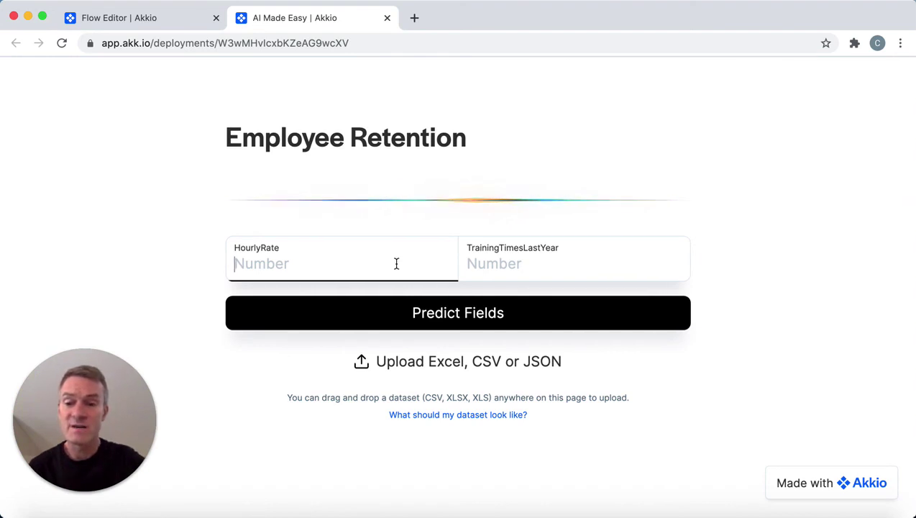
{"action": "type", "text": "20"}
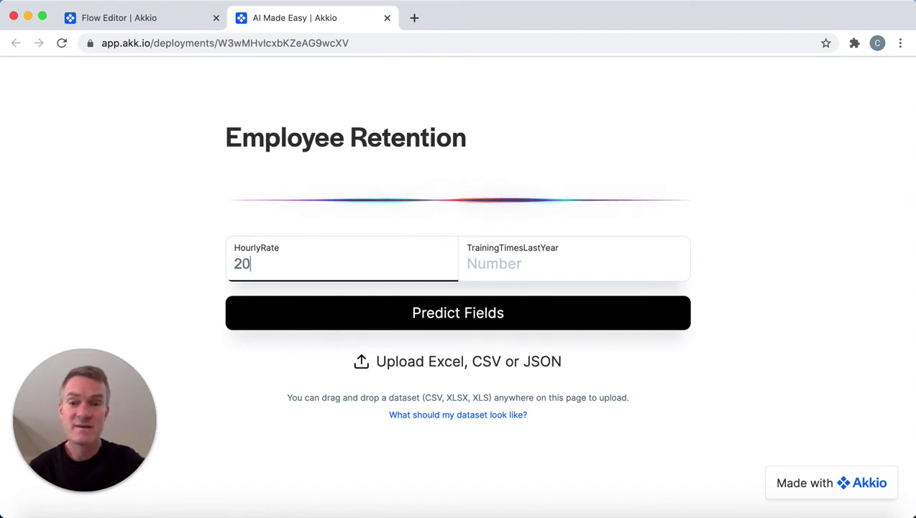
{"action": "left_click", "coordinate": [551, 267]}
{"action": "type", "text": "8"}
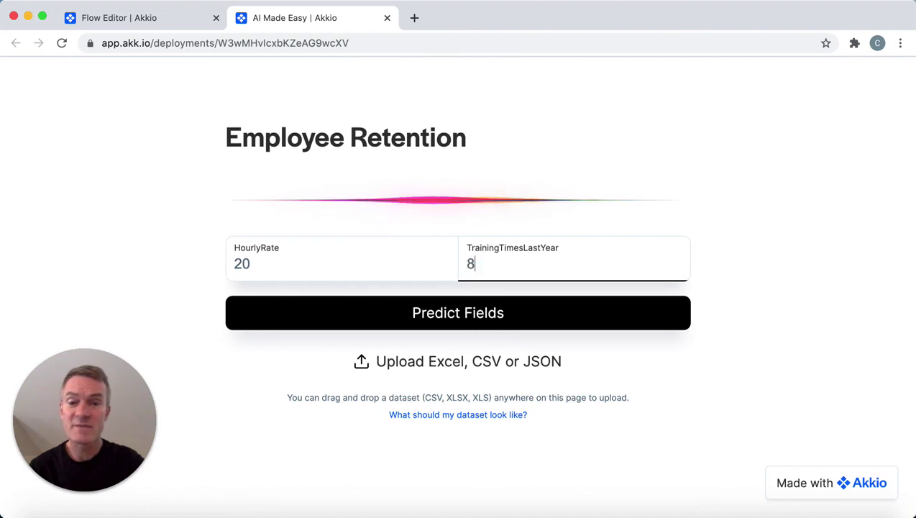
{"action": "left_click", "coordinate": [475, 314]}
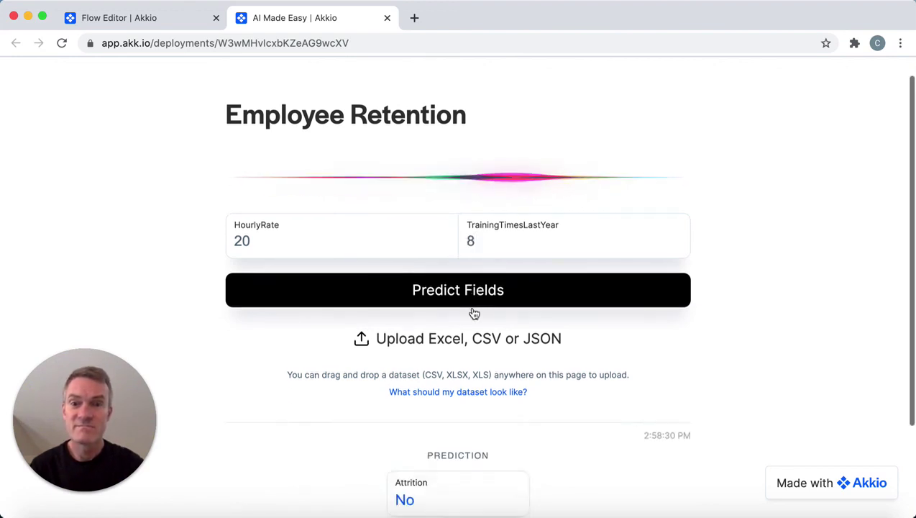
{"action": "scroll", "coordinate": [474, 311], "scroll_direction": "down", "scroll_amount": 2}
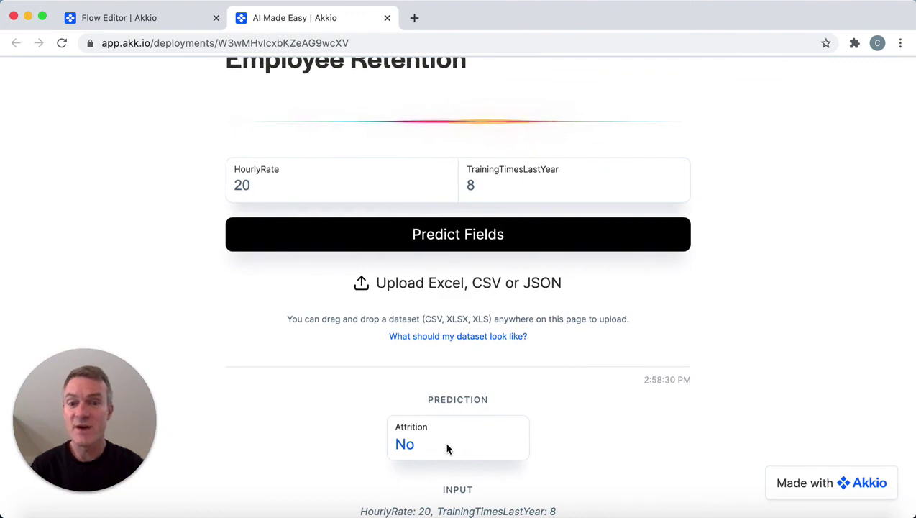